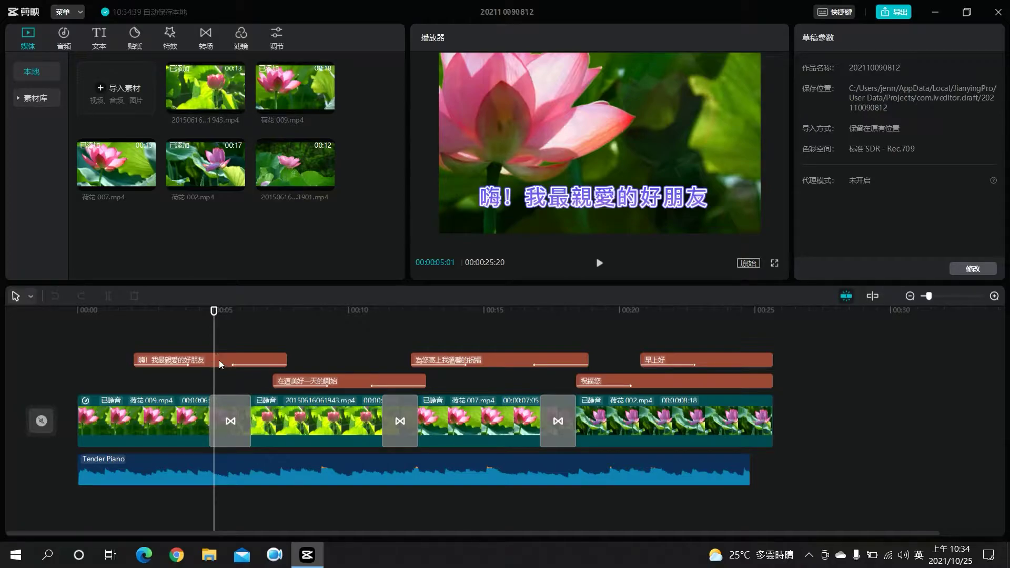
pyautogui.click(218, 361)
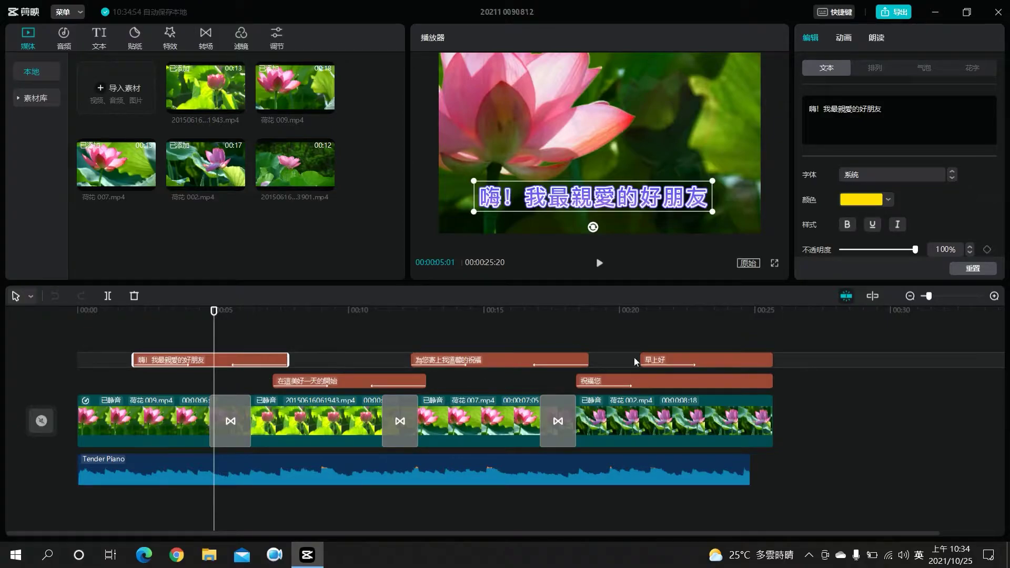
pyautogui.click(352, 380)
pyautogui.click(684, 360)
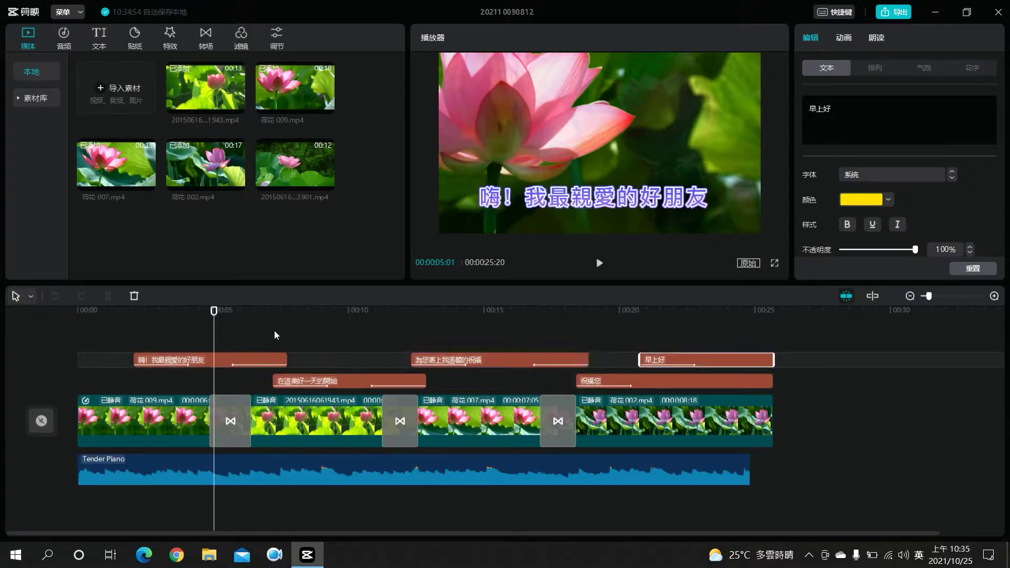
pyautogui.click(789, 387)
pyautogui.click(768, 381)
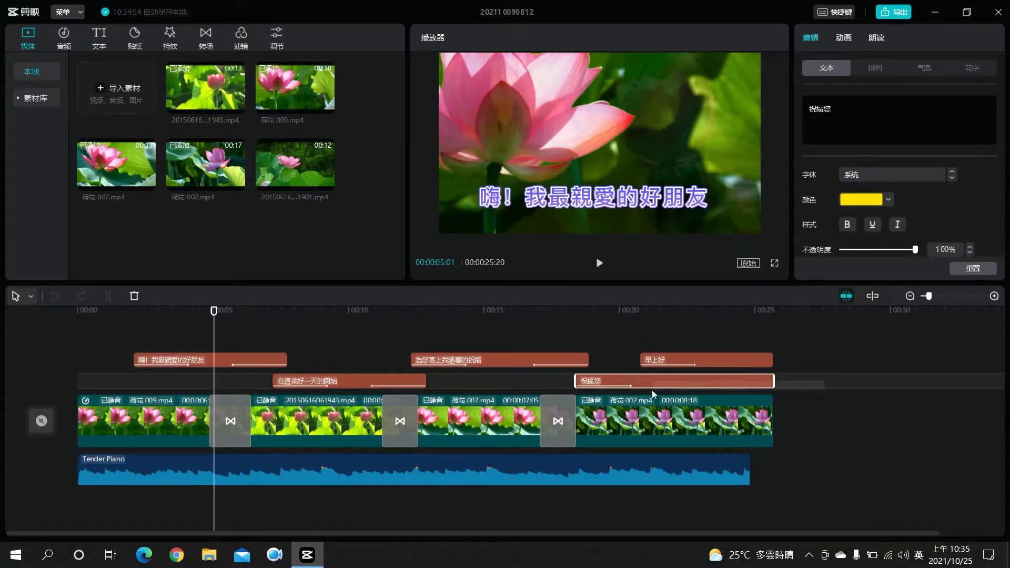
pyautogui.click(777, 397)
pyautogui.click(835, 383)
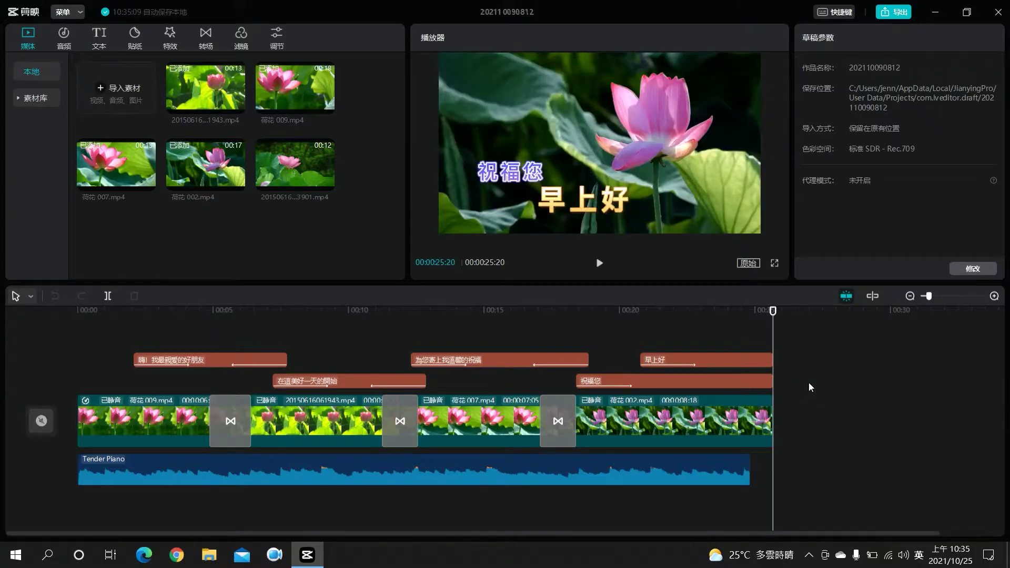
pyautogui.click(663, 382)
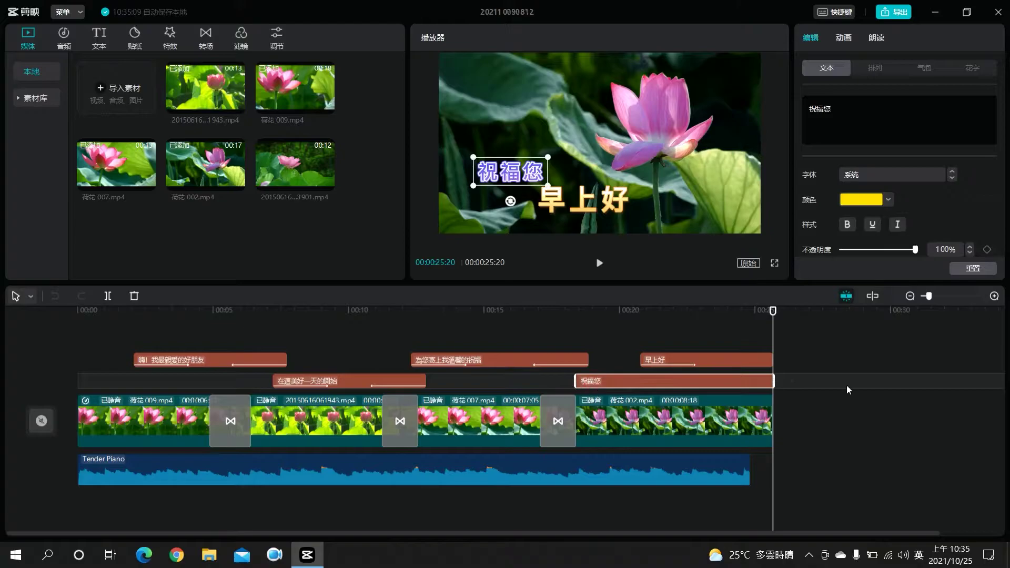
pyautogui.click(782, 390)
# Try selecting all the captions together, and try selecting every clip on the timeline.
pyautogui.moveTo(803, 383); pyautogui.dragTo(206, 351)
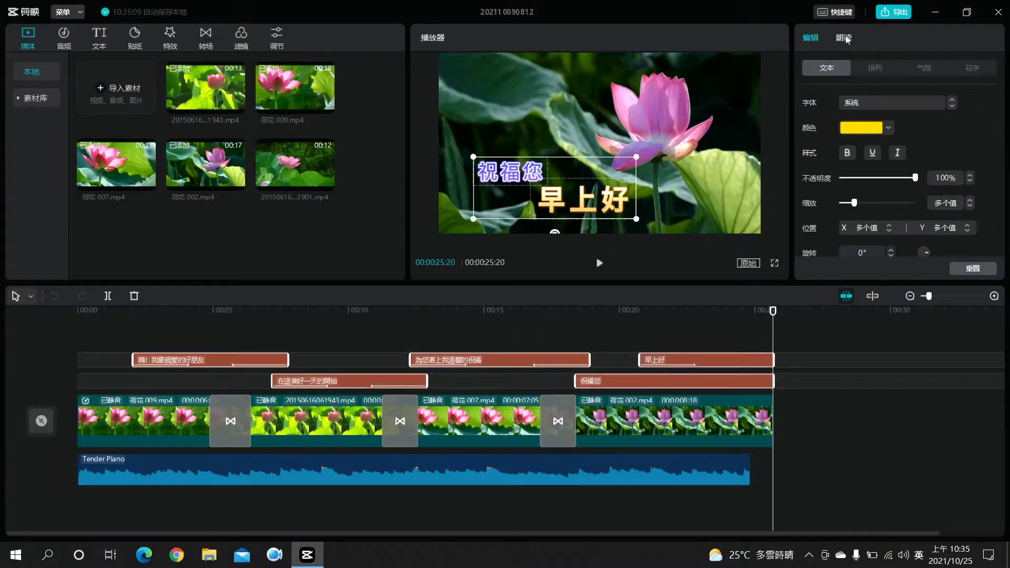
pyautogui.click(243, 313)
pyautogui.hotkey('ctrl', 'a')
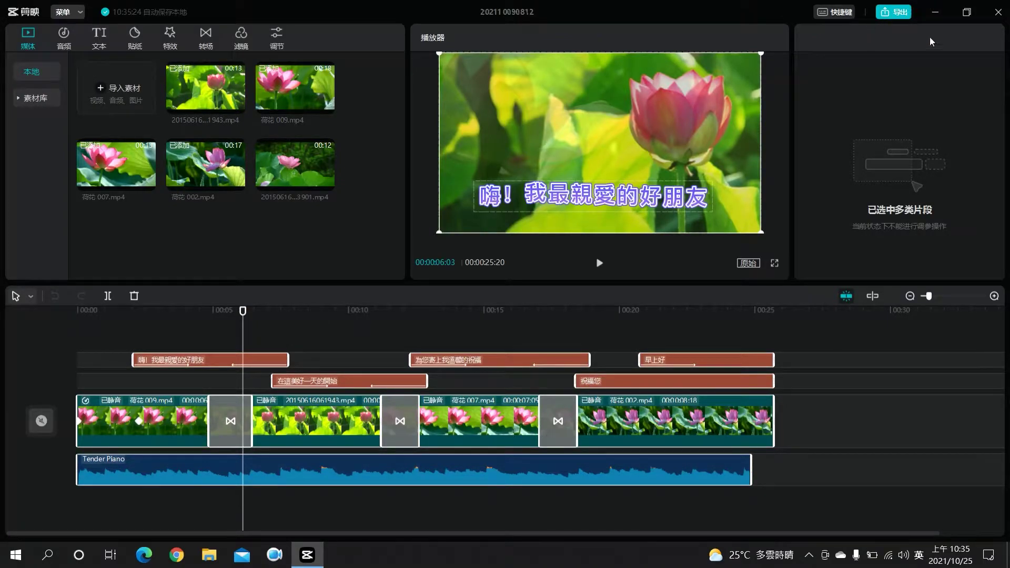
pyautogui.click(828, 392)
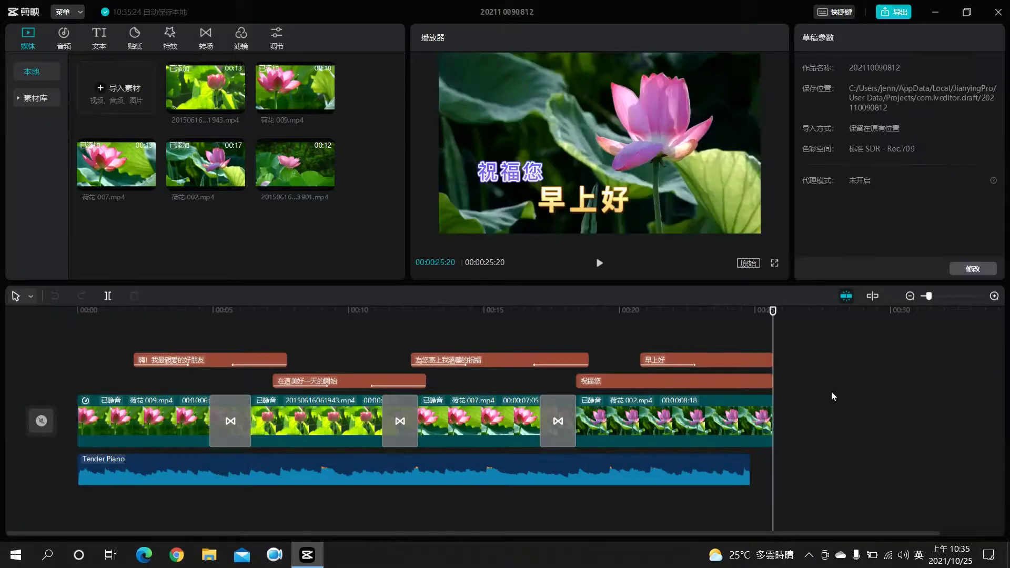
# Generate read-aloud narration for all five caption clips using the 台湾女生 voice.
pyautogui.moveTo(858, 389); pyautogui.dragTo(248, 356)
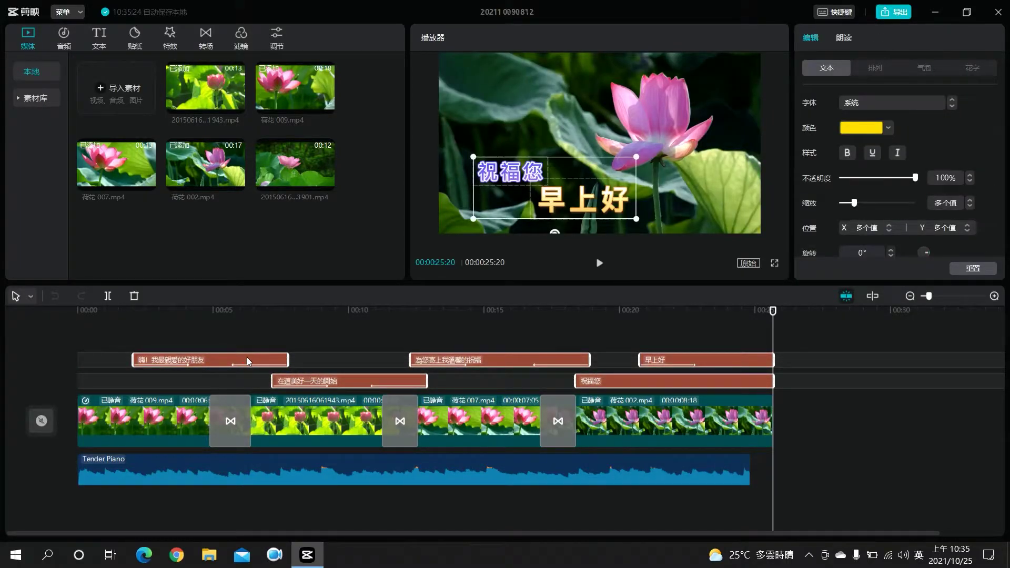
pyautogui.click(847, 42)
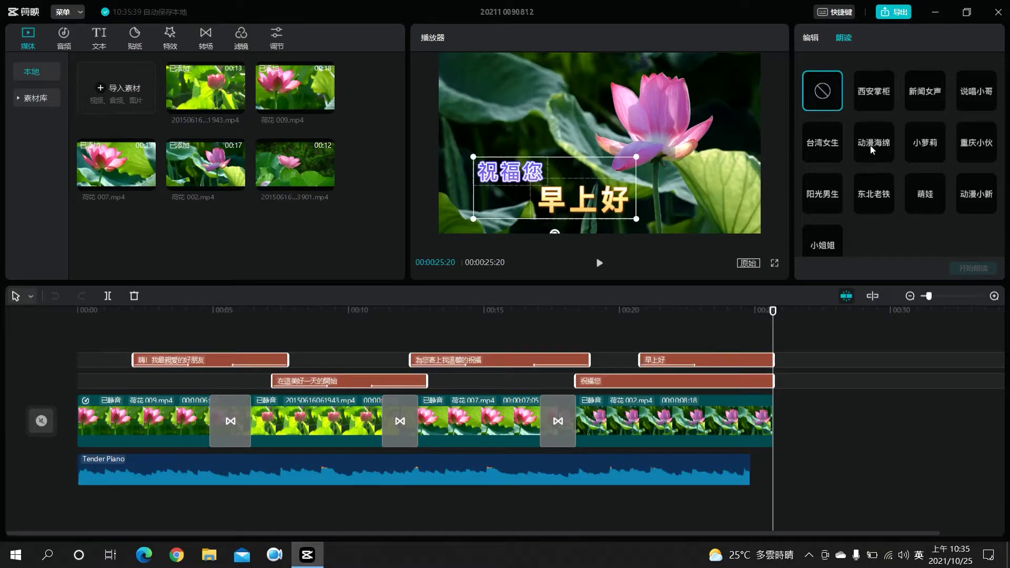
pyautogui.click(817, 146)
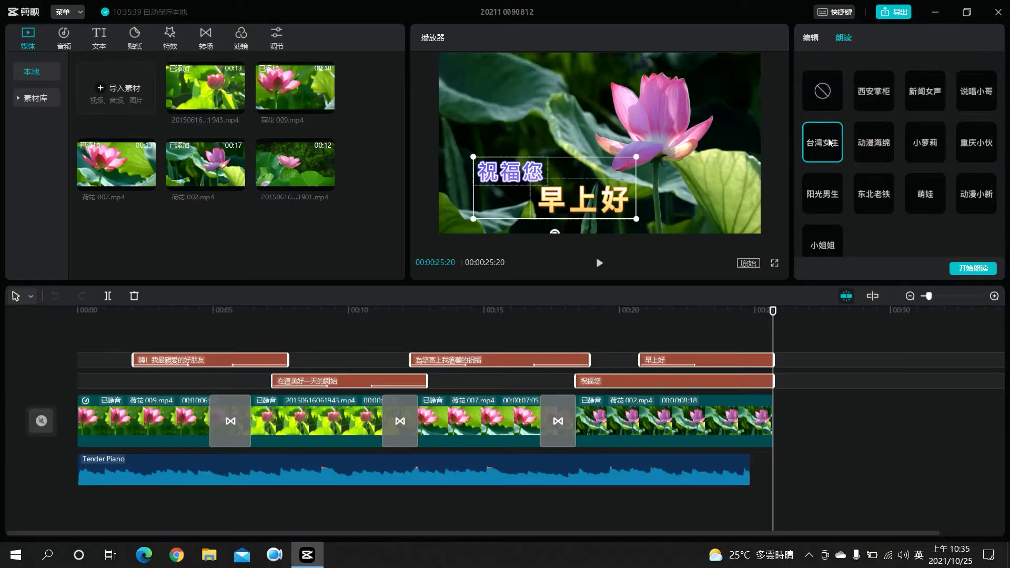
pyautogui.click(971, 269)
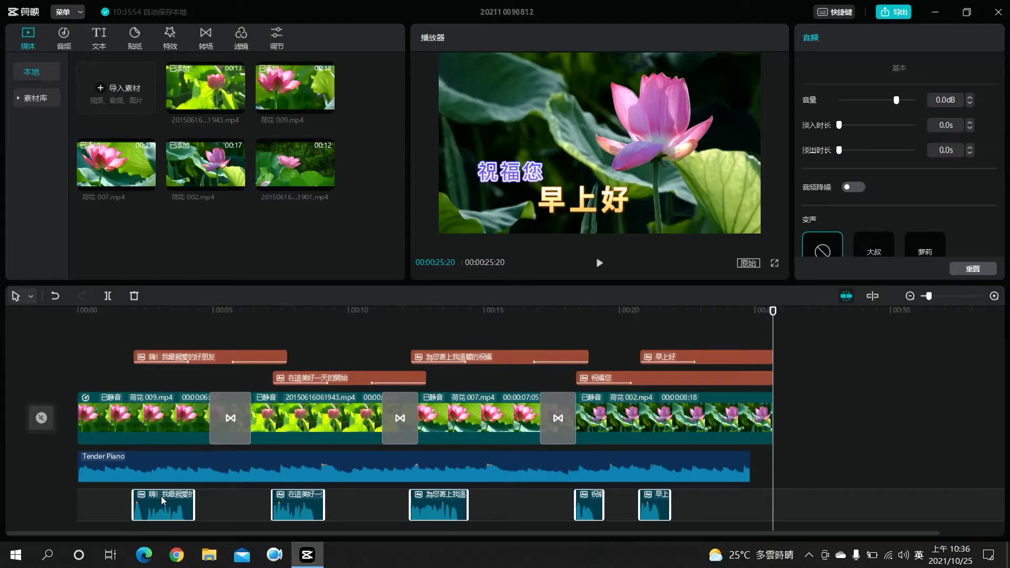
# Shift all five narration clips about 1.7 seconds later, and move the first one slightly further to start at about 4 seconds.
pyautogui.moveTo(164, 501); pyautogui.dragTo(209, 501)
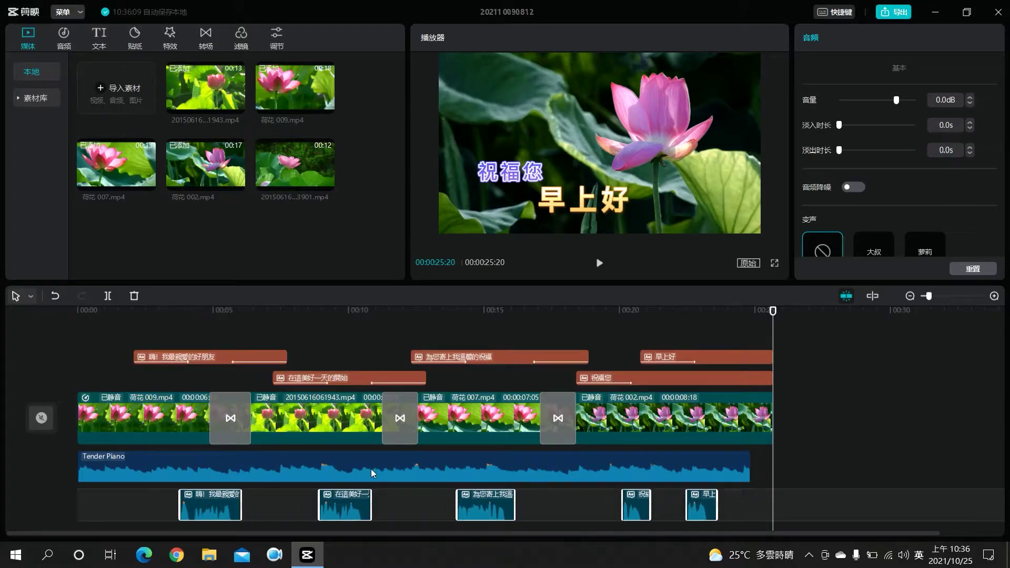
pyautogui.click(273, 508)
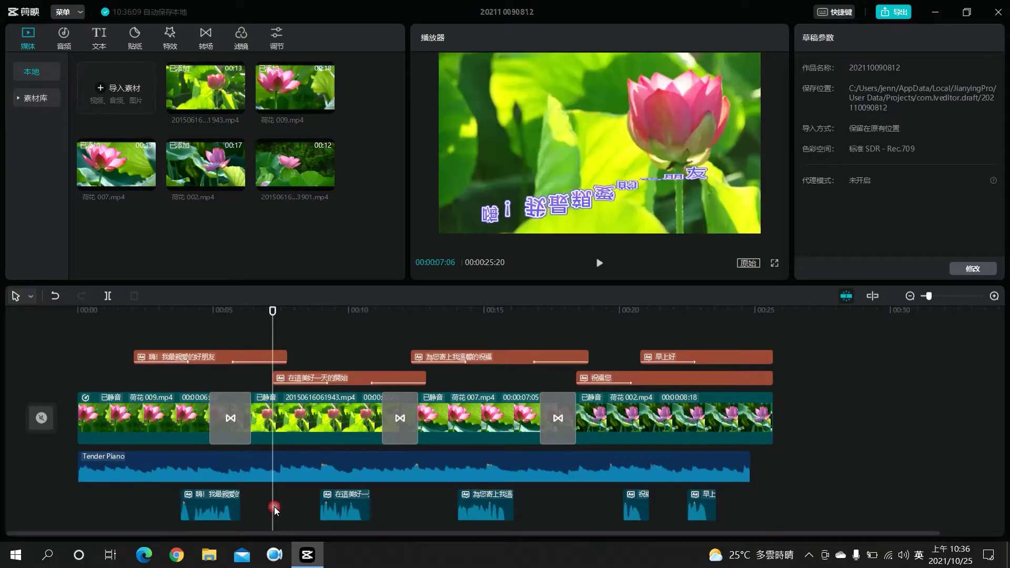
pyautogui.click(208, 511)
pyautogui.moveTo(214, 496); pyautogui.dragTo(218, 495)
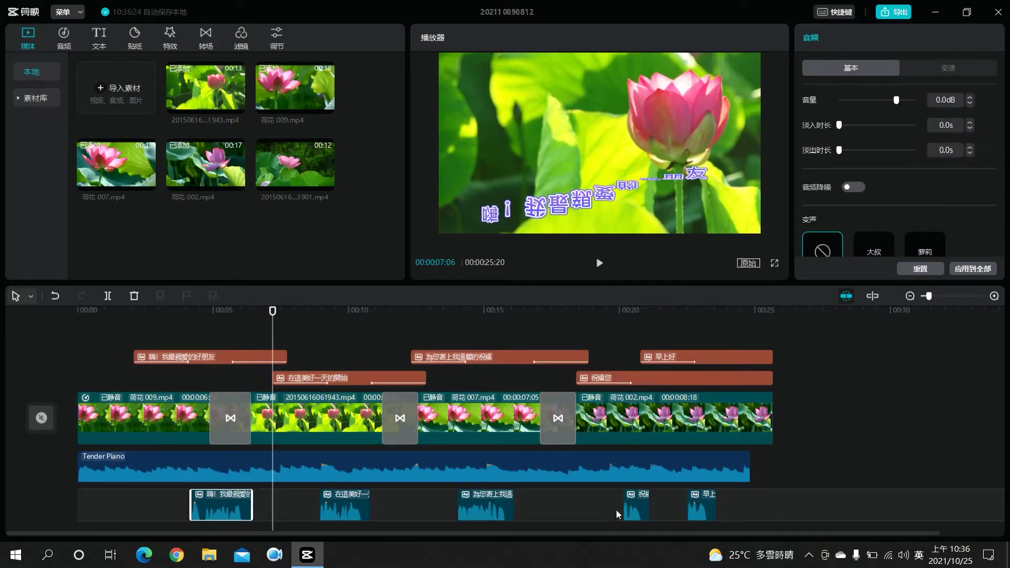
pyautogui.click(749, 522)
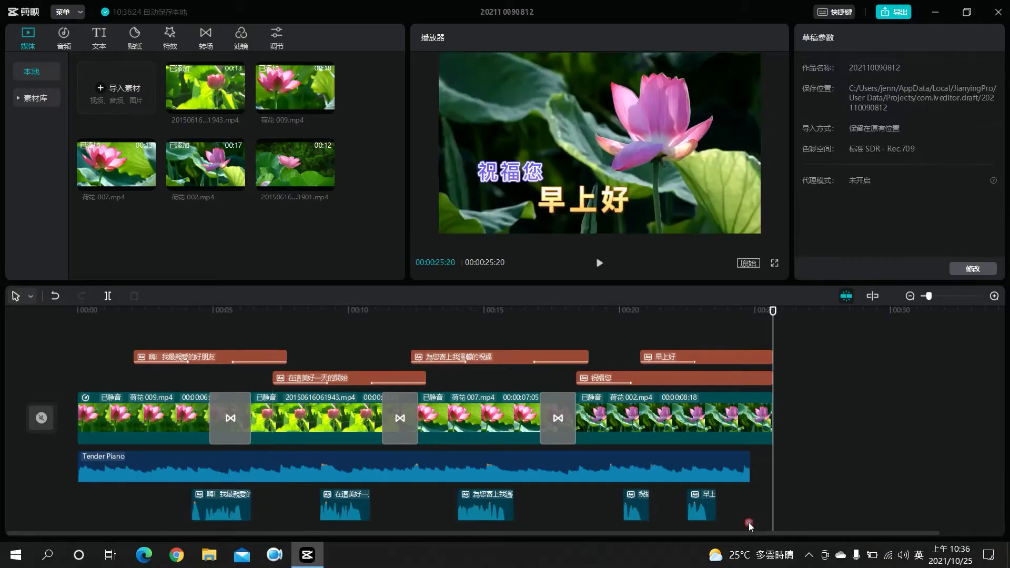
pyautogui.click(629, 512)
pyautogui.moveTo(134, 491); pyautogui.dragTo(787, 515)
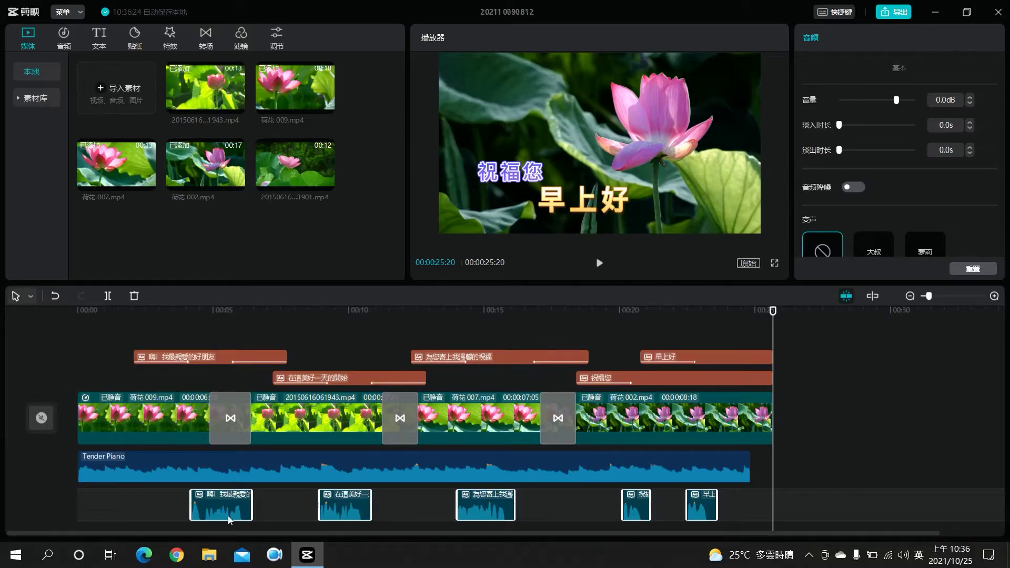
pyautogui.click(736, 513)
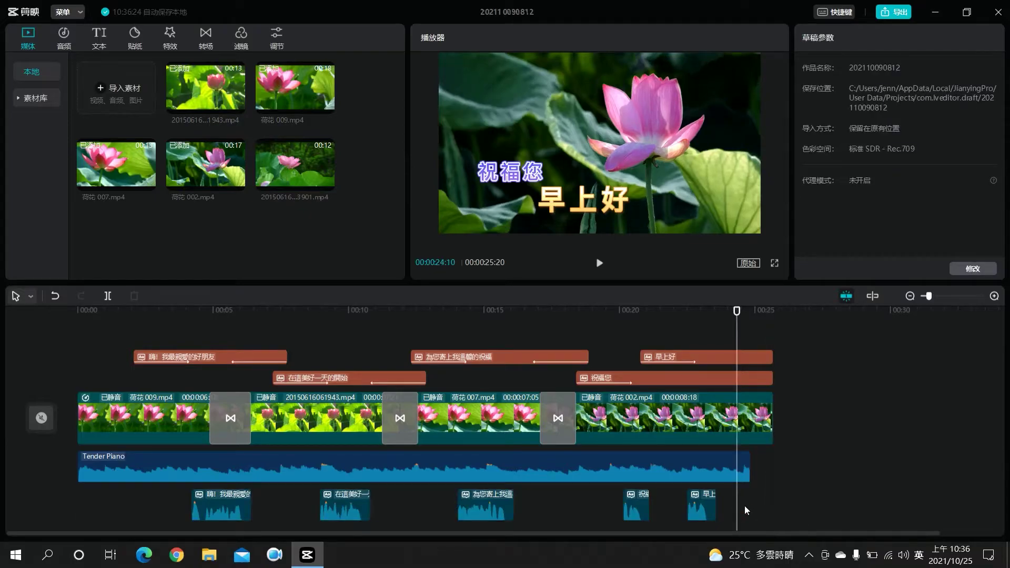
pyautogui.moveTo(743, 505); pyautogui.dragTo(221, 498)
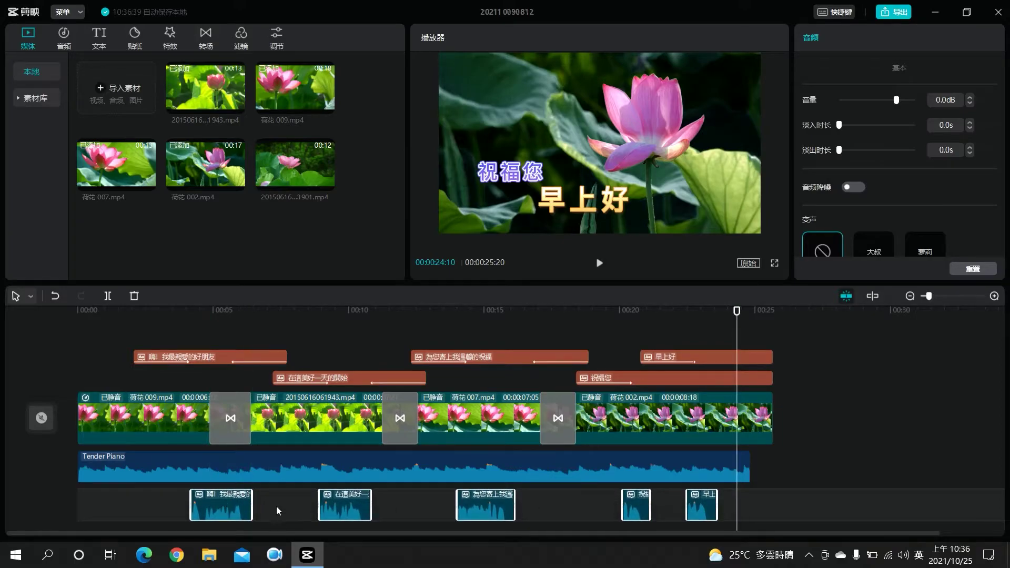
pyautogui.click(552, 497)
# Delay the third narration clip to start at about 14.5 seconds and the second to start at about 9.4 seconds.
pyautogui.click(462, 306)
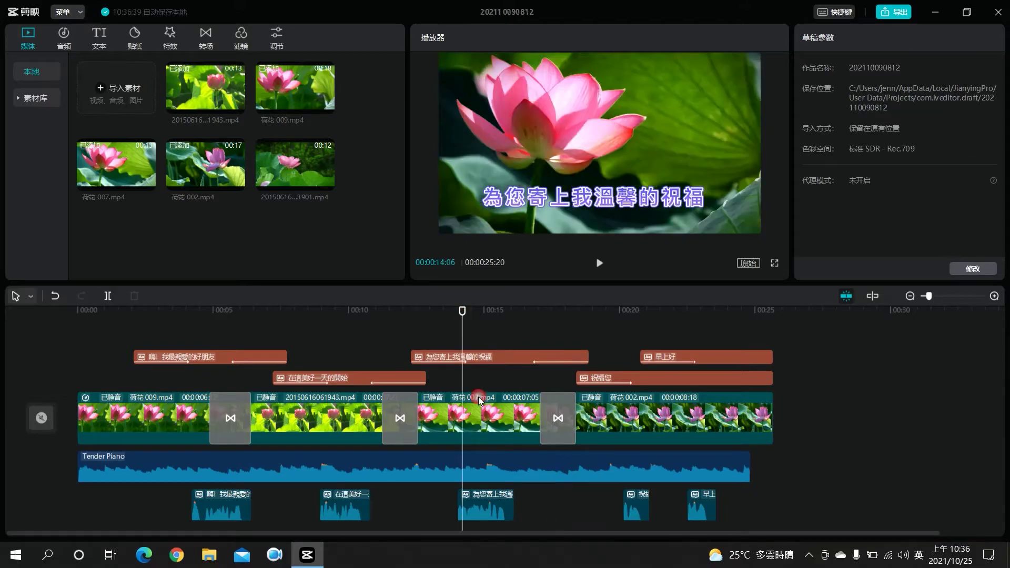
pyautogui.moveTo(484, 497); pyautogui.dragTo(493, 498)
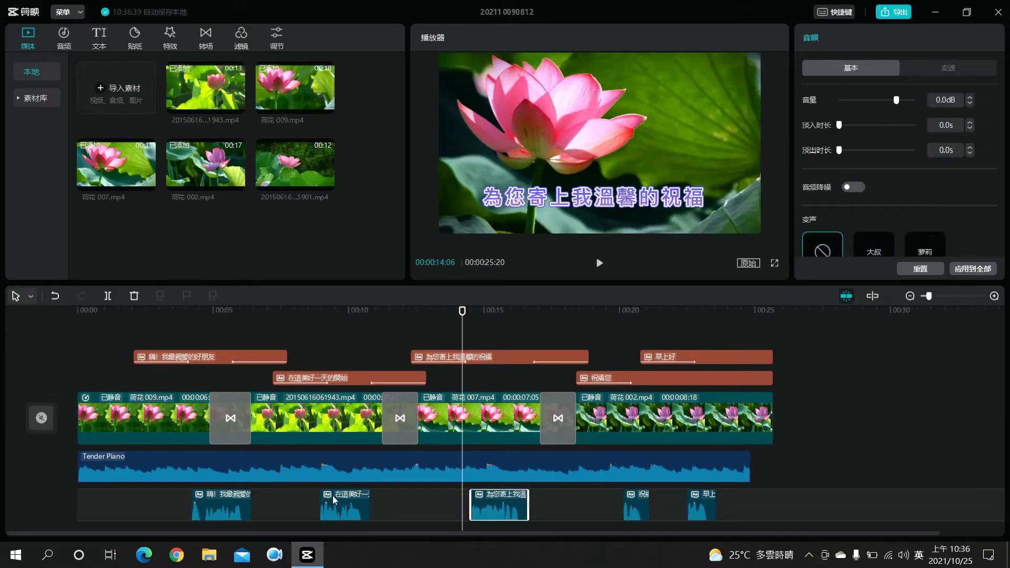
pyautogui.moveTo(347, 499); pyautogui.dragTo(357, 499)
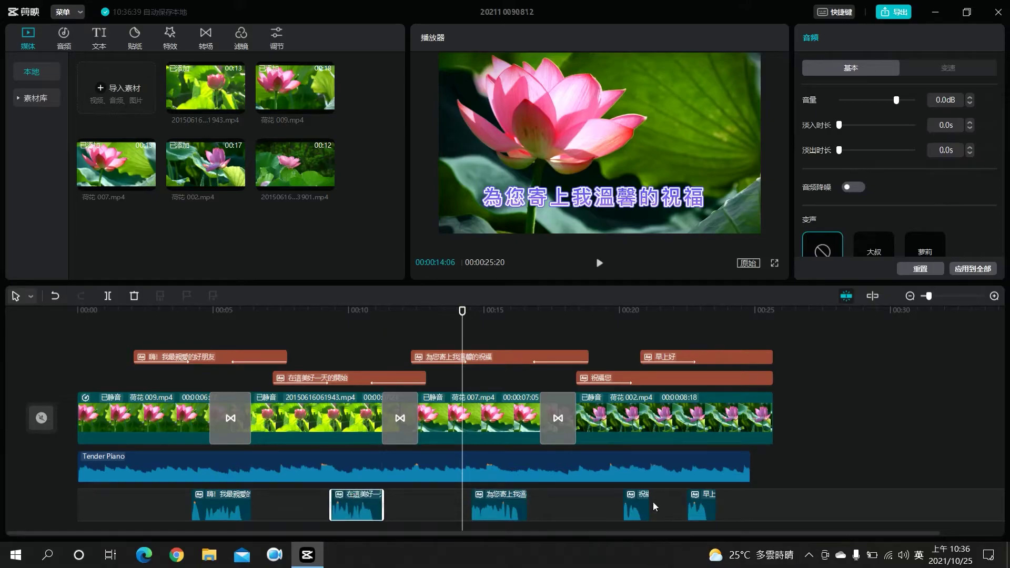
# Move the last two narration clips later together, and pull the 早上好 clip back to start at about 23 seconds.
pyautogui.moveTo(739, 520); pyautogui.dragTo(672, 513)
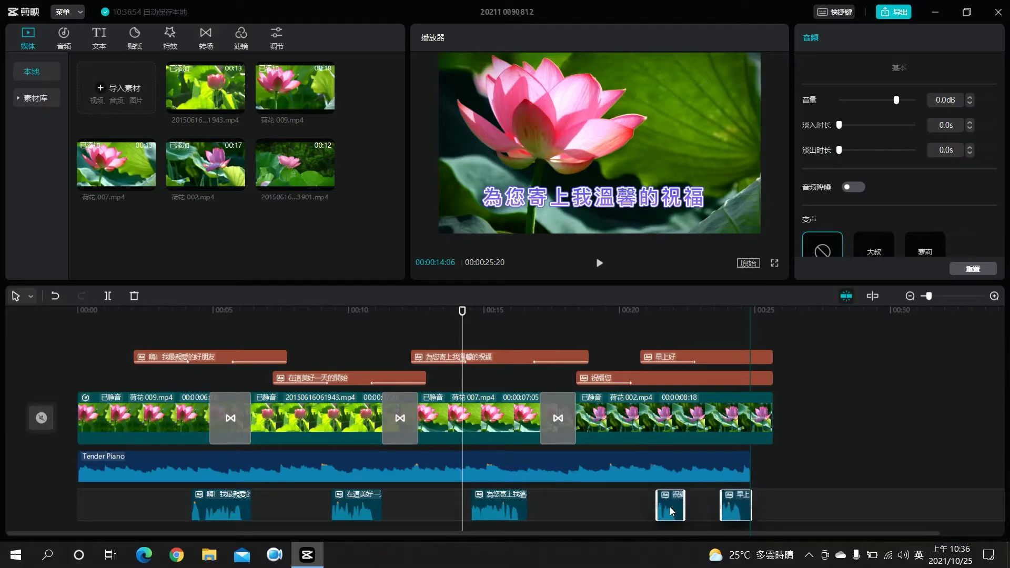
pyautogui.click(780, 506)
pyautogui.click(780, 505)
pyautogui.moveTo(737, 513); pyautogui.dragTo(714, 514)
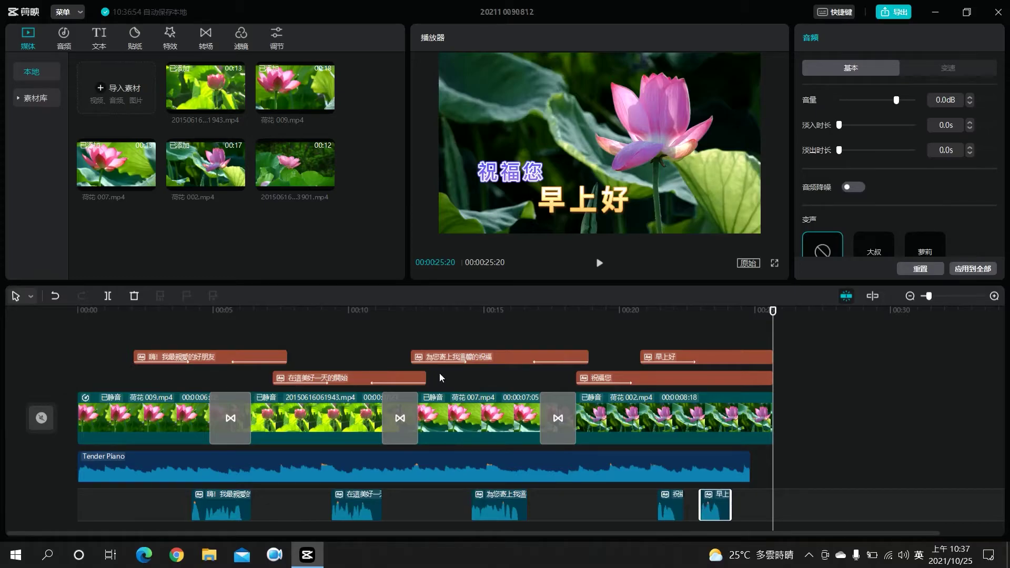
# Play the project from about 3 seconds to check the narration timing against the captions.
pyautogui.click(164, 316)
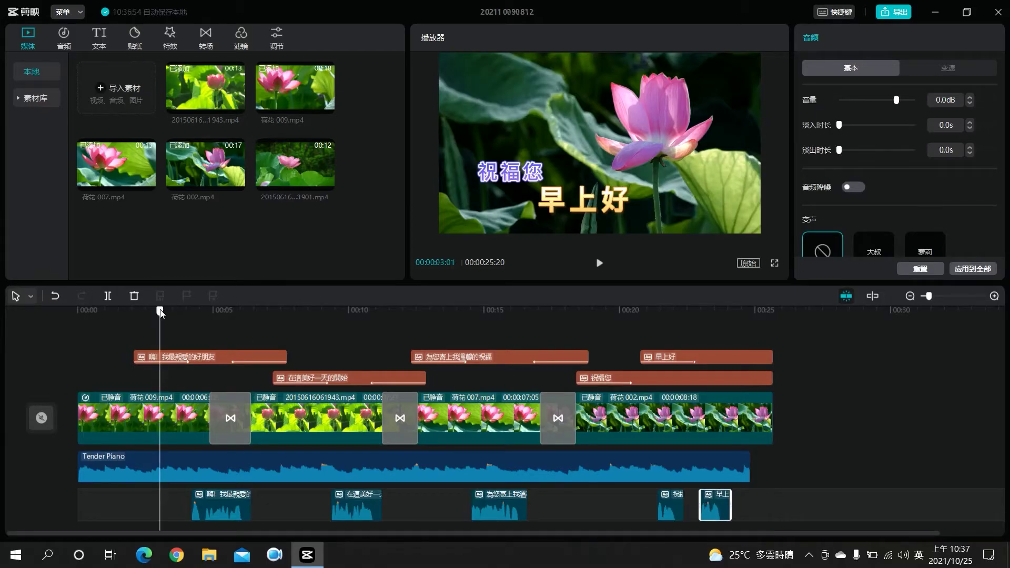
pyautogui.press('space')
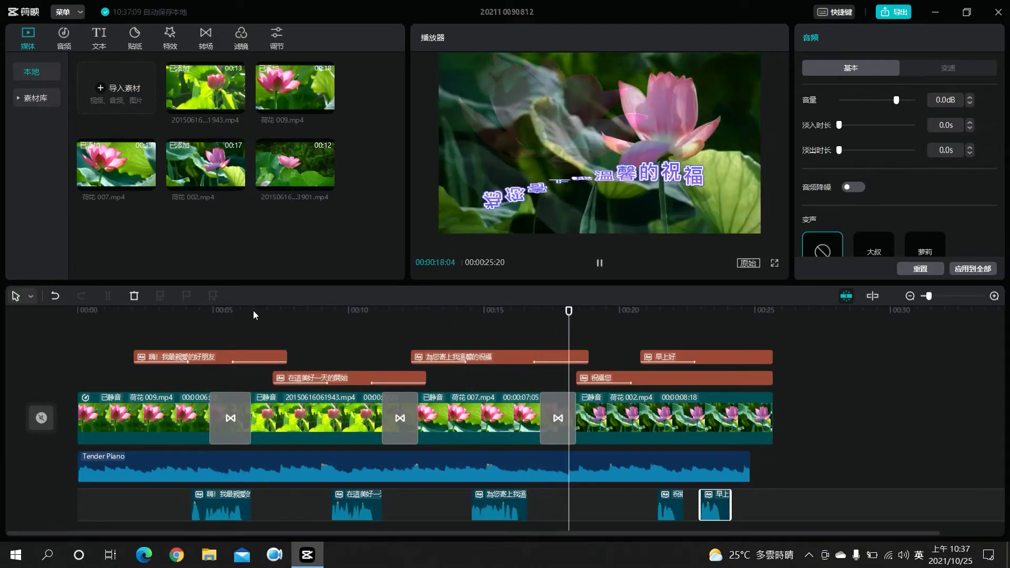
pyautogui.click(600, 263)
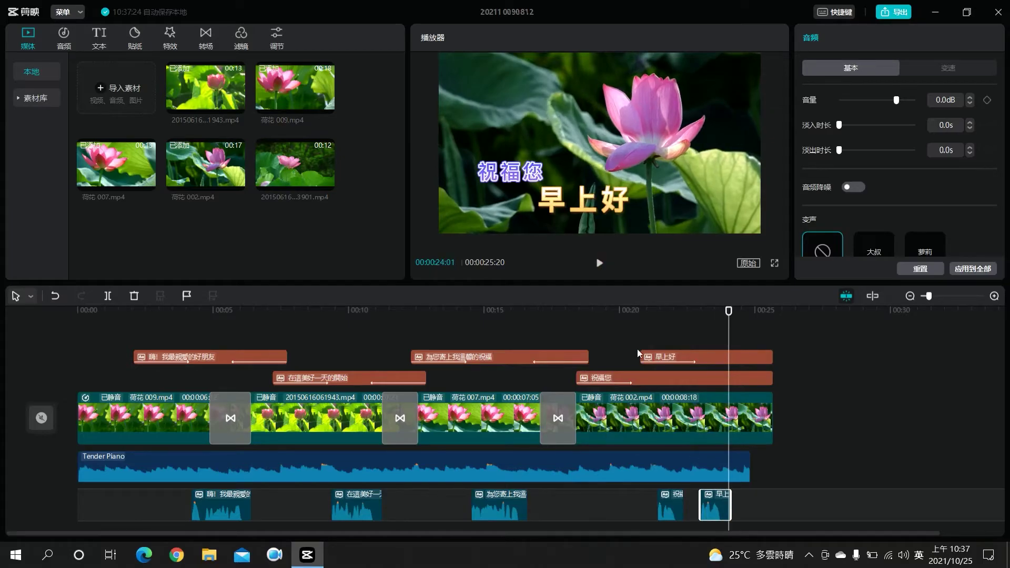
pyautogui.click(507, 313)
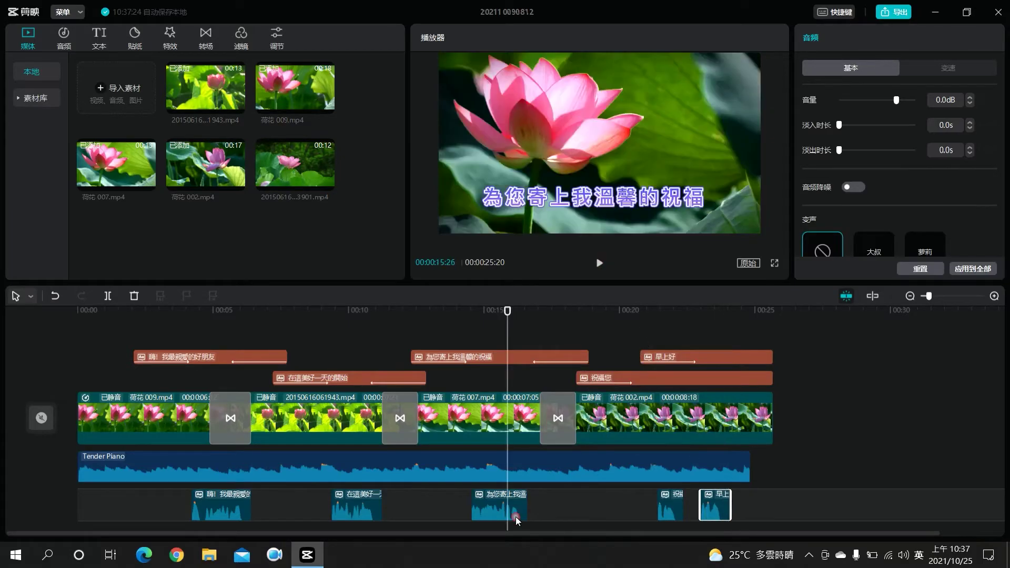
pyautogui.click(489, 509)
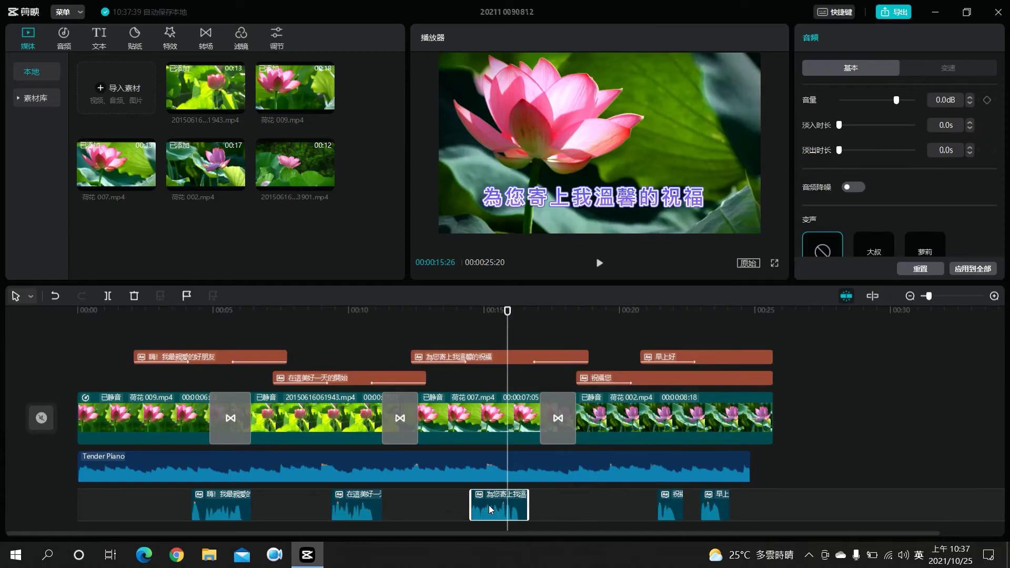
pyautogui.click(464, 504)
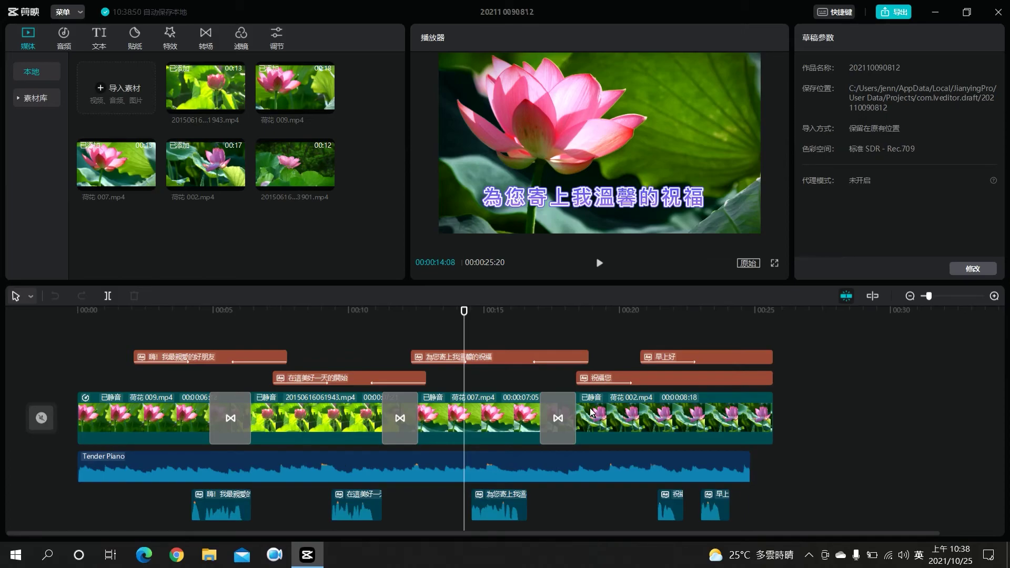
pyautogui.click(225, 312)
pyautogui.click(352, 312)
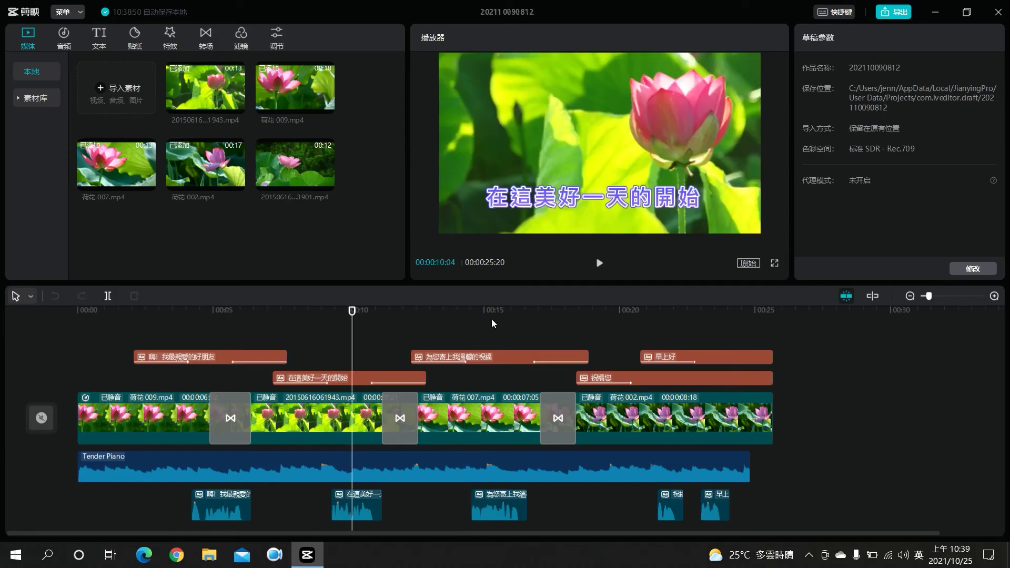